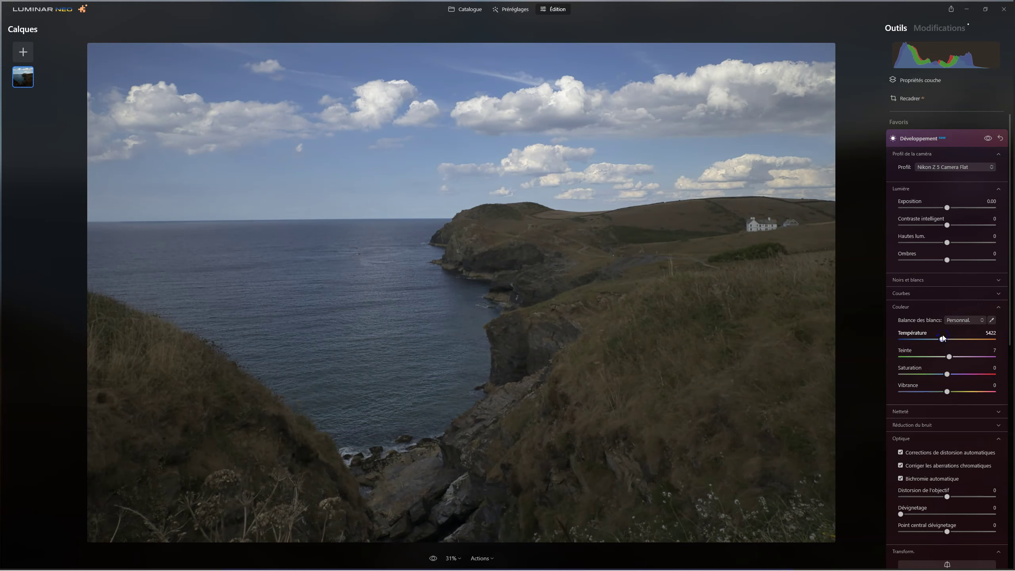
Apply Amélioration to the photo with Accent at 57 and Embellisseur de Ciel at 20.
click(919, 139)
click(916, 157)
drag(900, 199, 955, 199)
drag(901, 217, 922, 217)
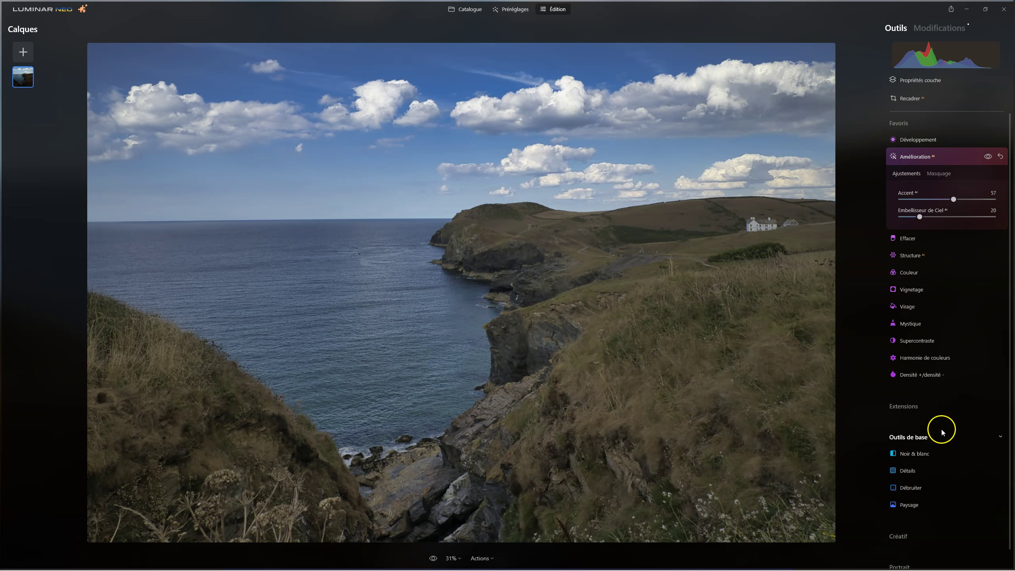
Warm the seascape with the Paysage tool, setting Heure dorée to 36.
scroll(941, 424, down, 1)
click(894, 513)
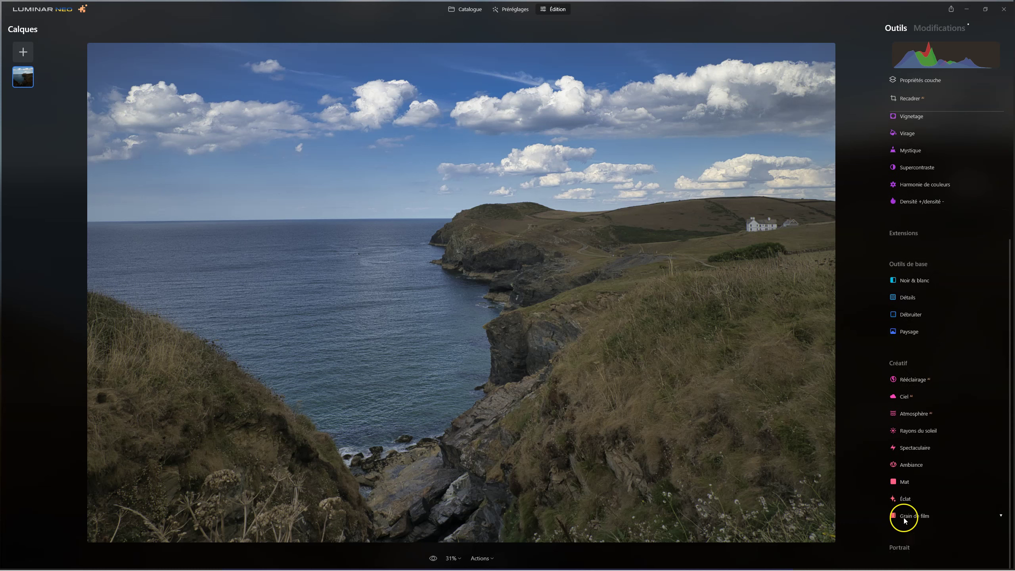
click(905, 362)
click(910, 484)
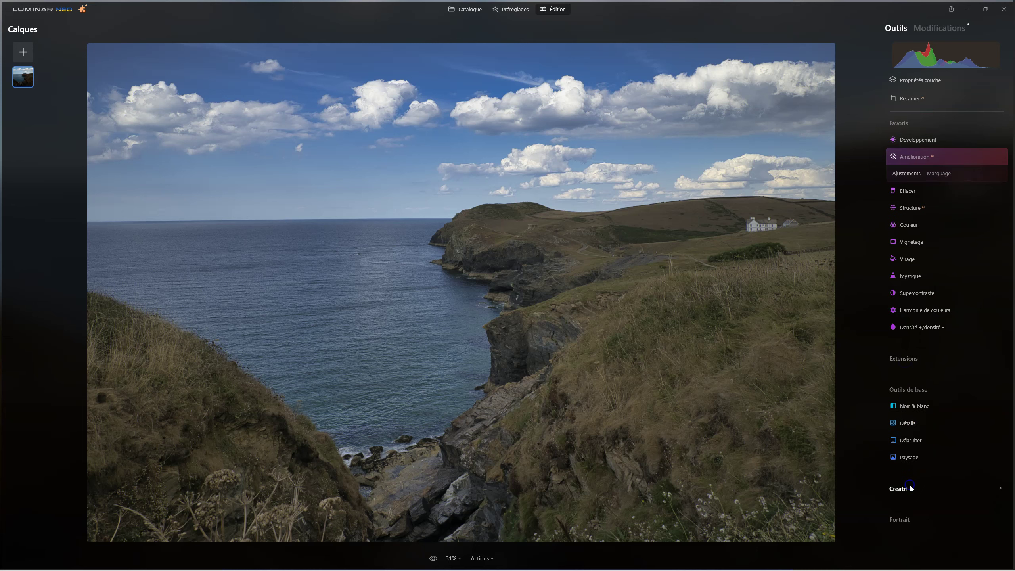
click(936, 448)
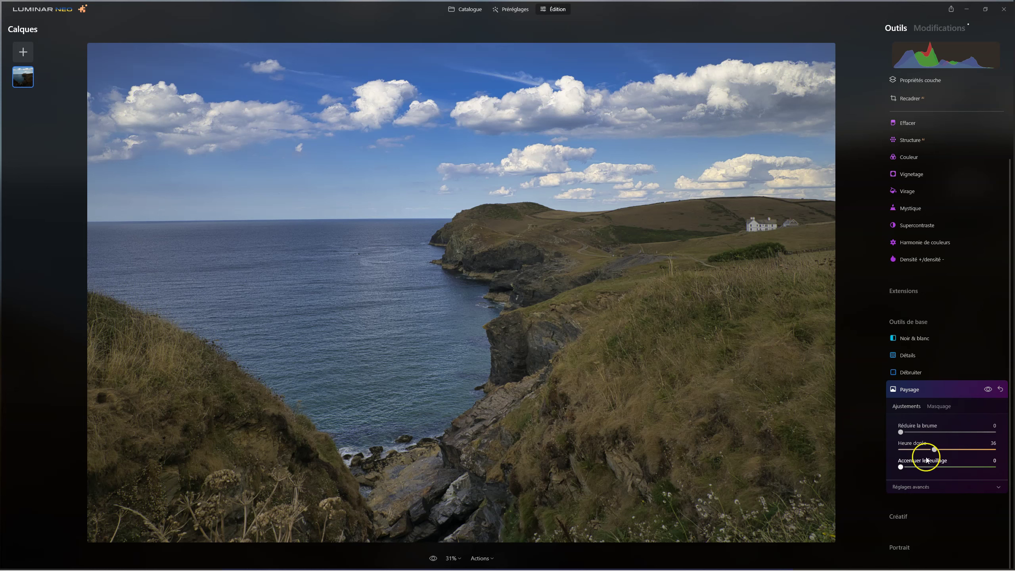
click(905, 391)
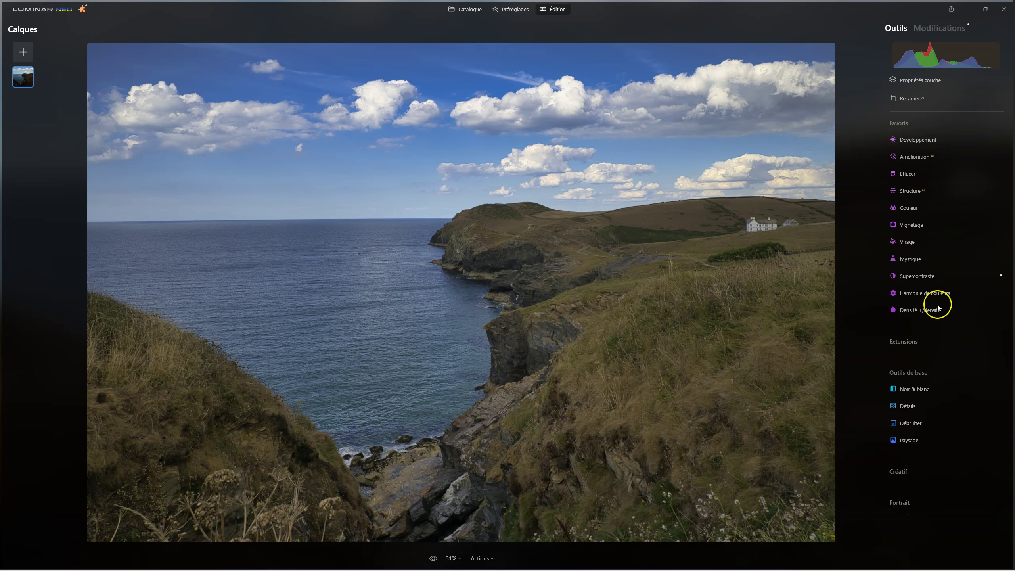
Strengthen the image texture with the Structure tool, setting Quantité to about 35.
click(908, 191)
drag(959, 236, 962, 236)
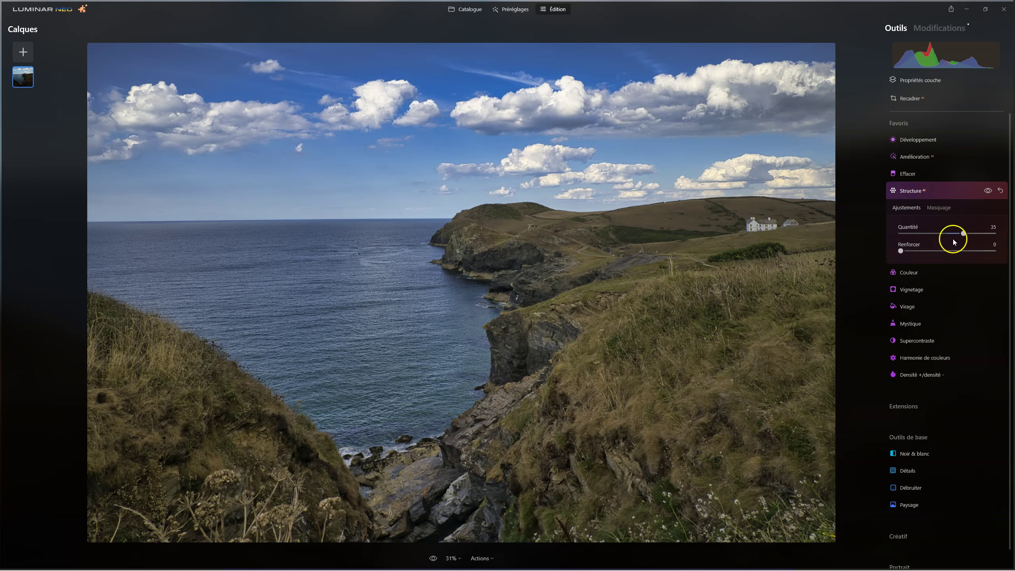
drag(963, 233, 961, 235)
click(918, 191)
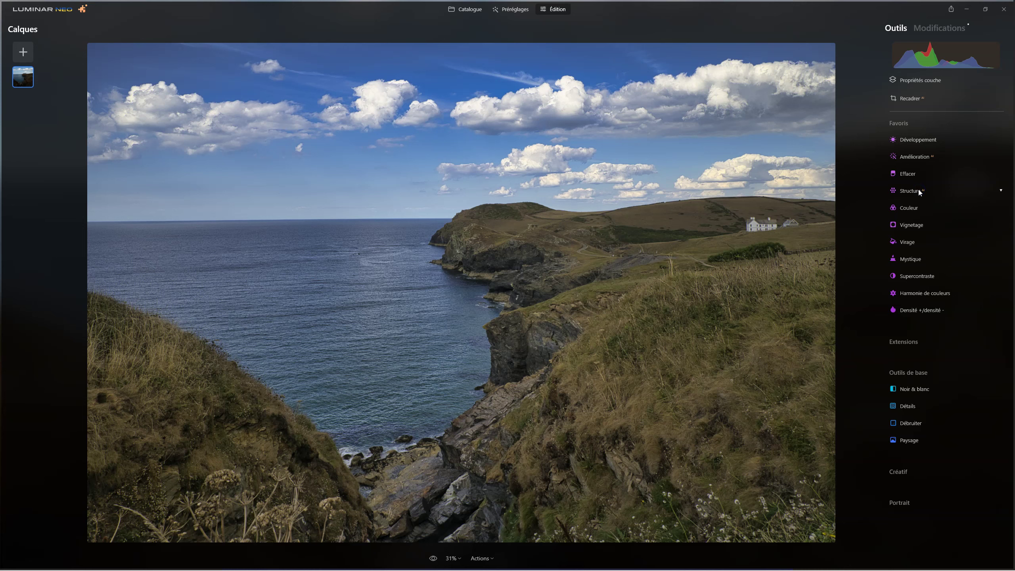
Set Éclat to 11 in the Harmonie de couleurs tool.
click(918, 295)
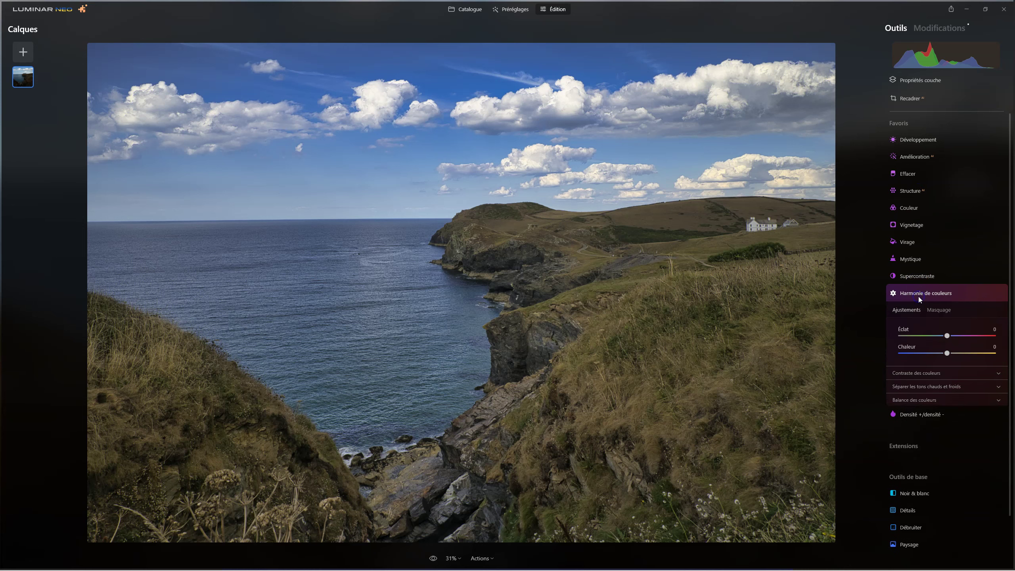
click(947, 336)
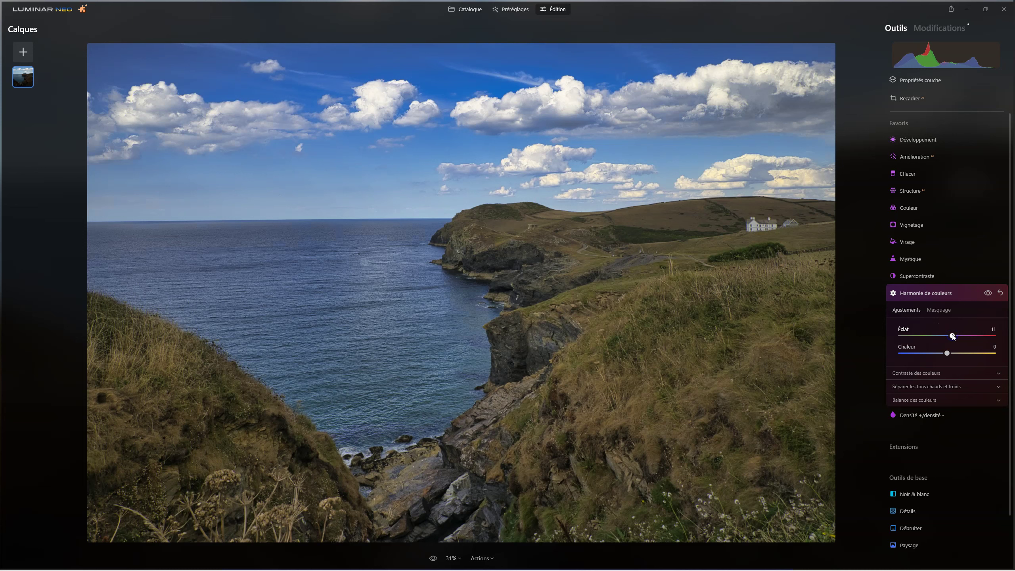
click(917, 294)
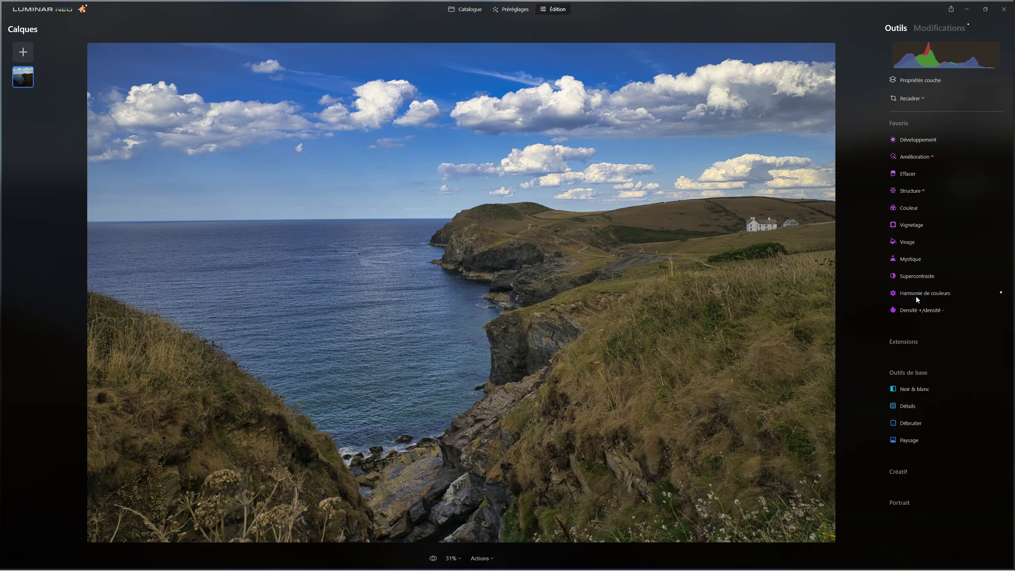
Examine the layer's opacity and blending properties and the list of edits applied to it.
click(922, 223)
click(915, 82)
mouse_move(919, 123)
mouse_down()
mouse_move(1008, 125)
mouse_move(857, 125)
mouse_move(991, 125)
mouse_move(892, 125)
mouse_move(915, 124)
mouse_up()
double_click(915, 124)
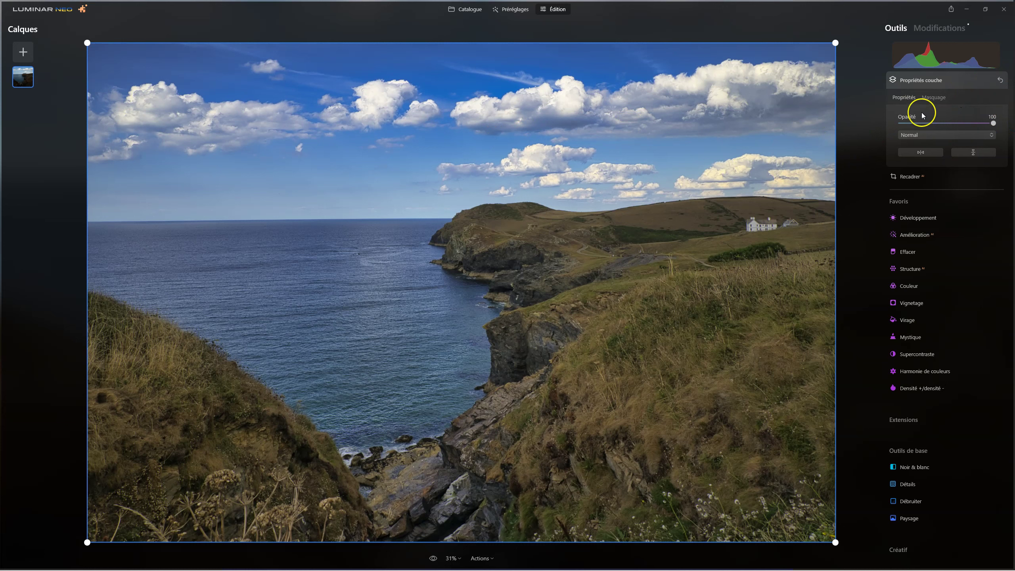
click(947, 29)
click(900, 96)
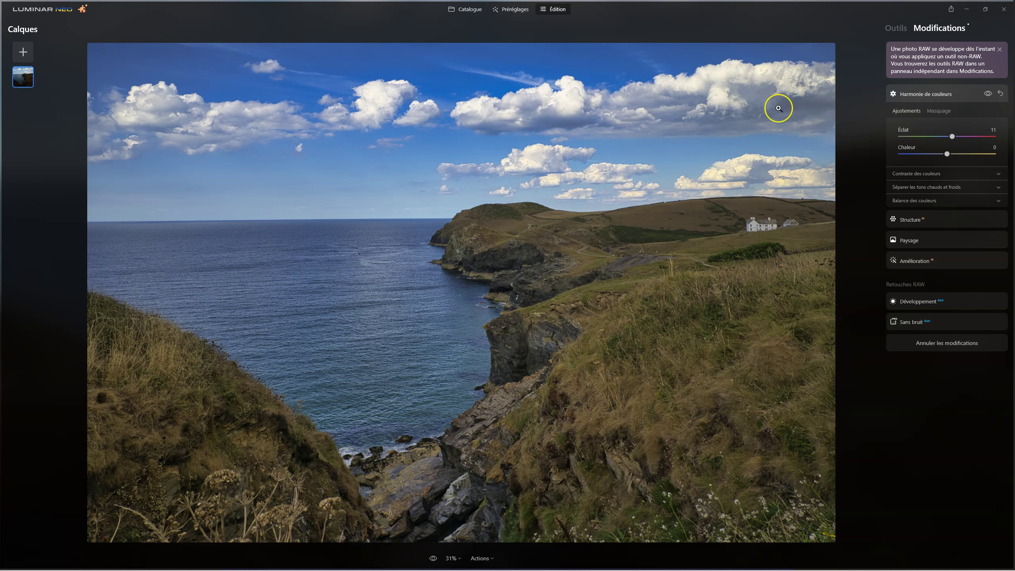
Duplicate the edited photo layer.
click(902, 32)
right_click(21, 76)
click(40, 97)
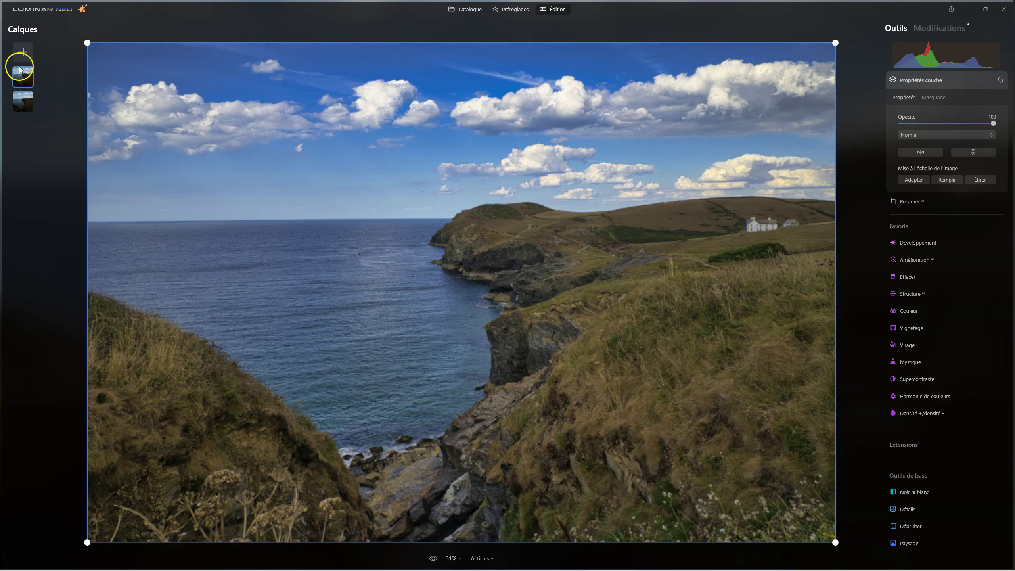
Reset Harmonie de couleurs, Structure, Paysage and Amélioration on the upper layer, keeping only its RAW edits.
click(955, 28)
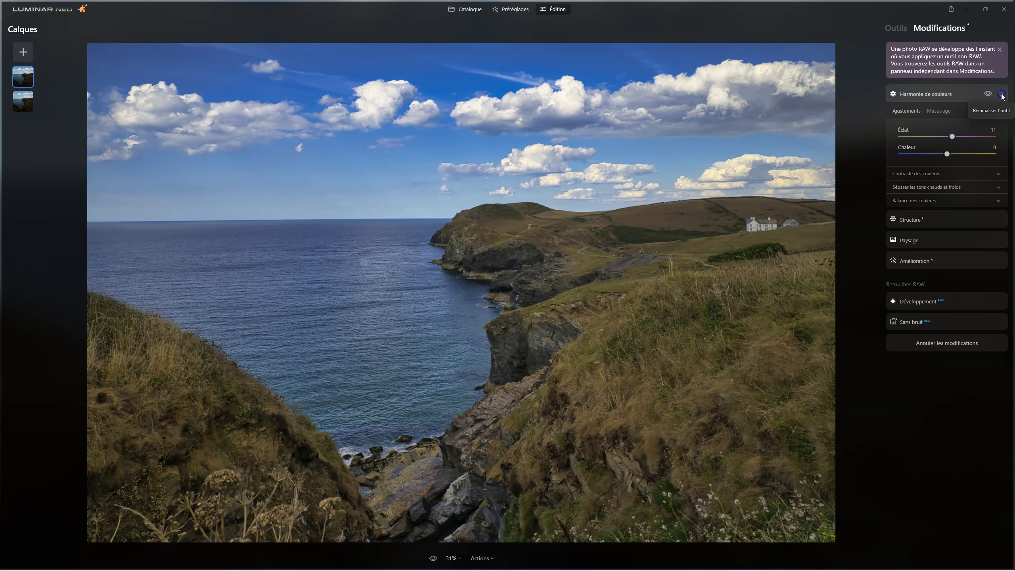
click(1002, 94)
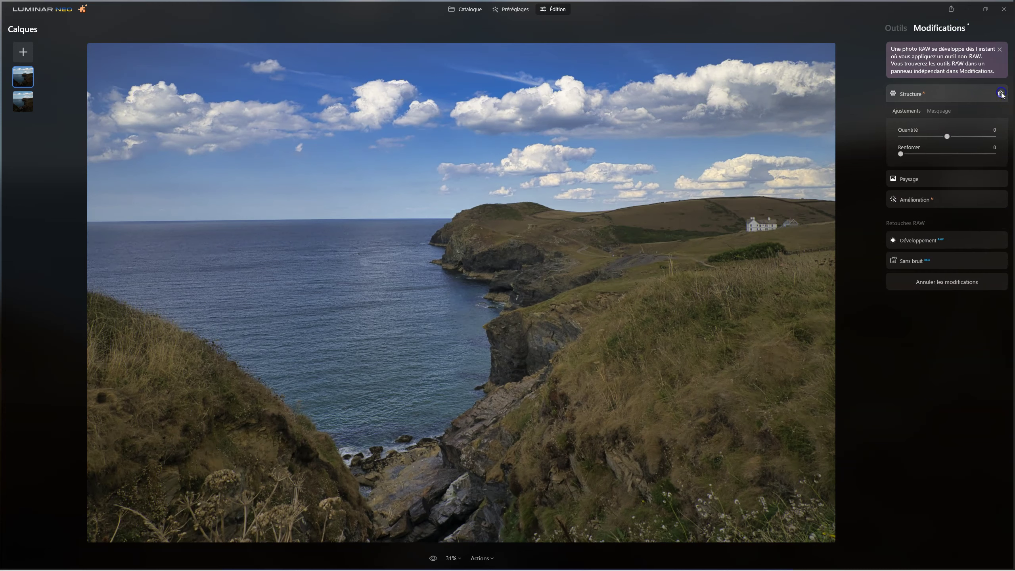
click(1002, 94)
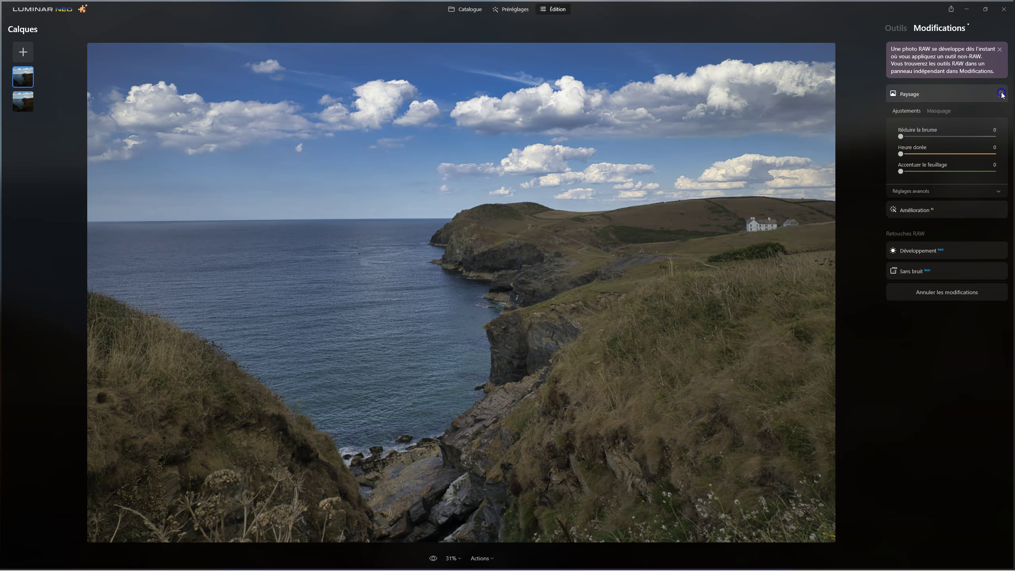
click(1002, 94)
click(1002, 95)
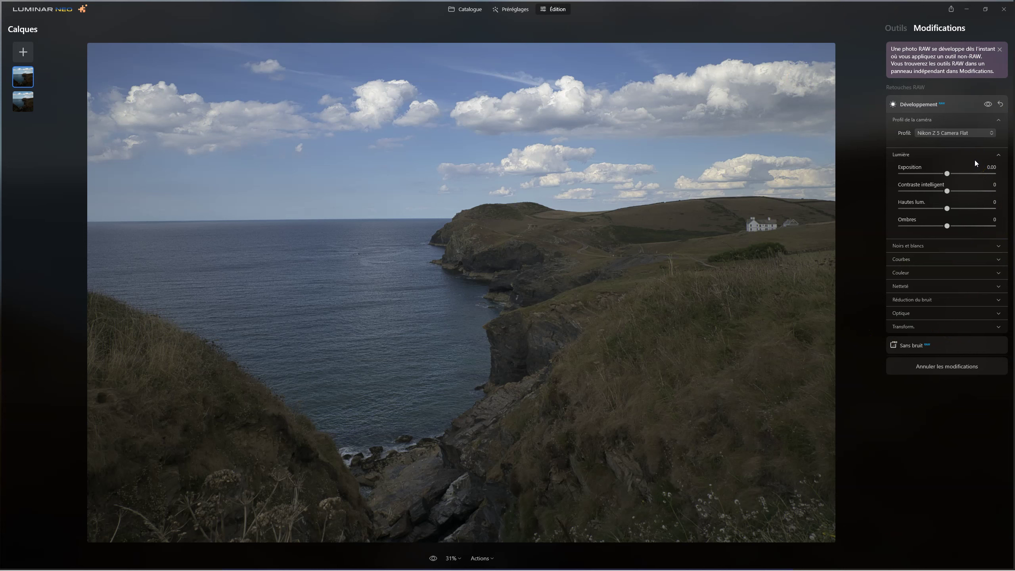
Move the reset layer beneath the edited one and select the edited layer on top.
click(896, 28)
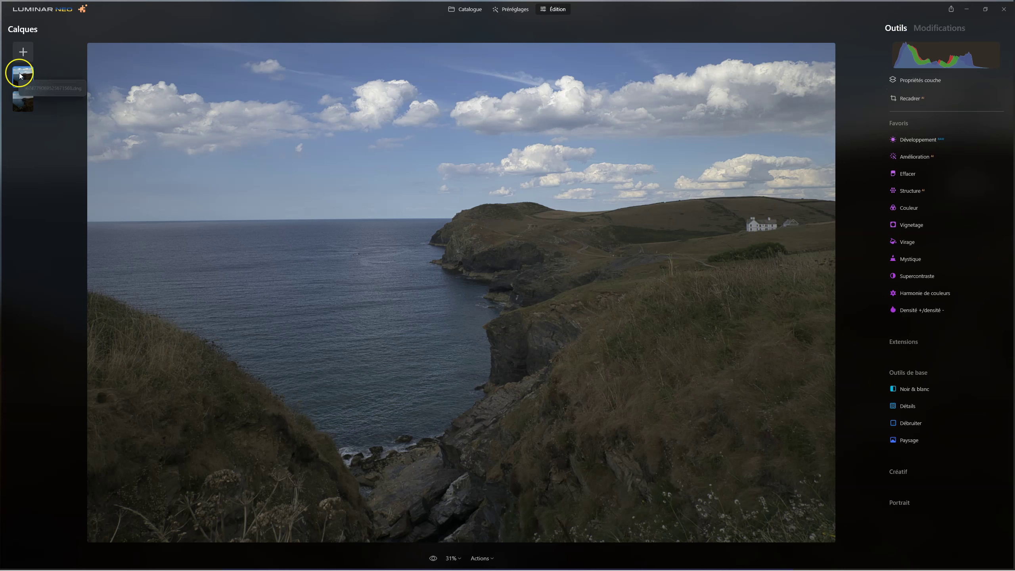
drag(23, 75, 20, 133)
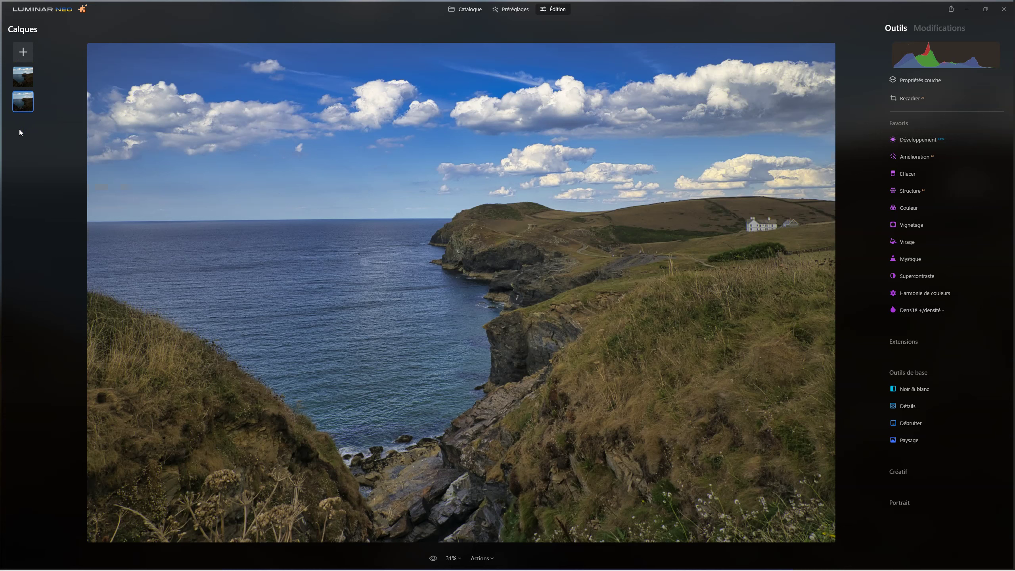
click(24, 75)
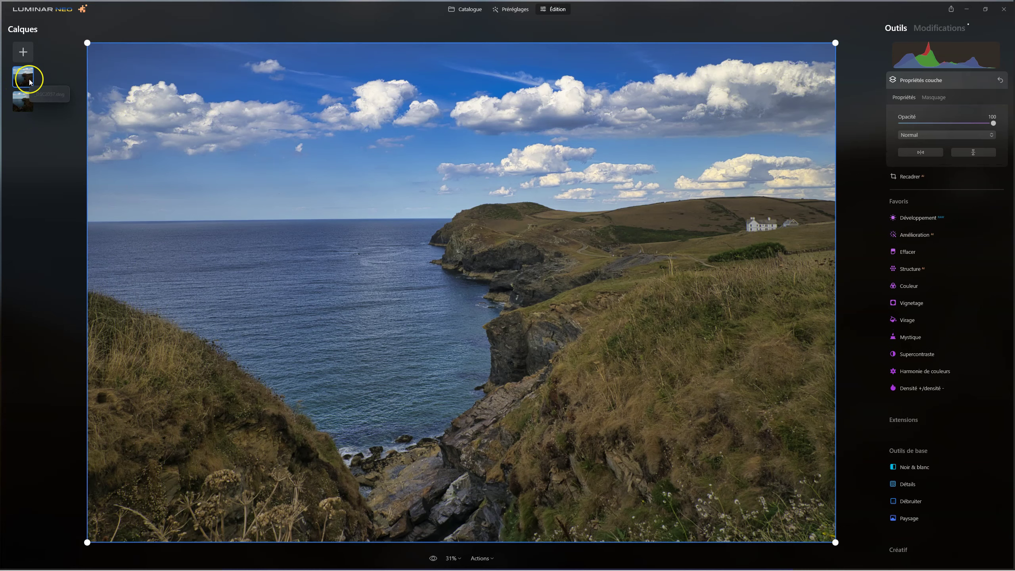
click(24, 102)
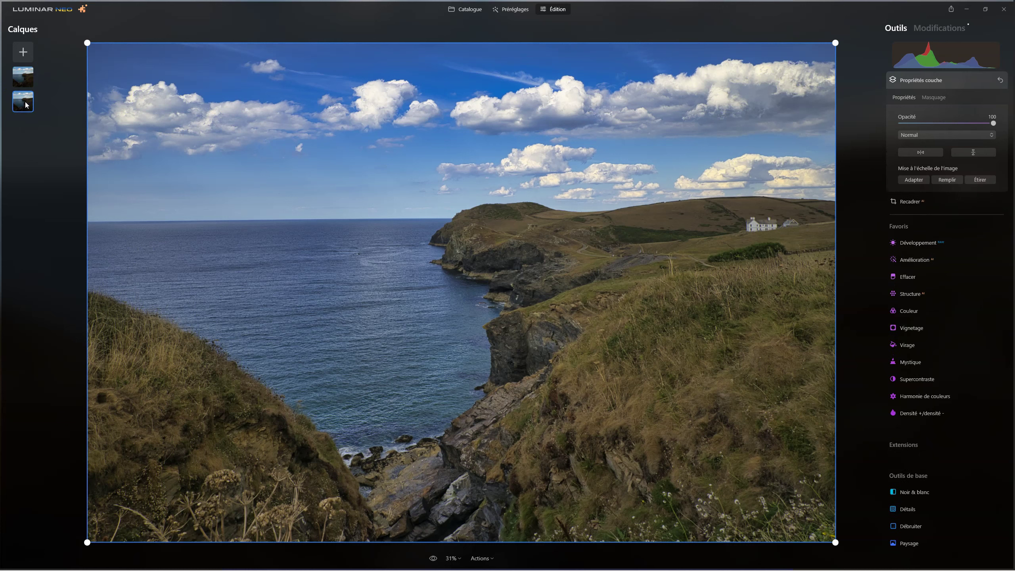
click(24, 83)
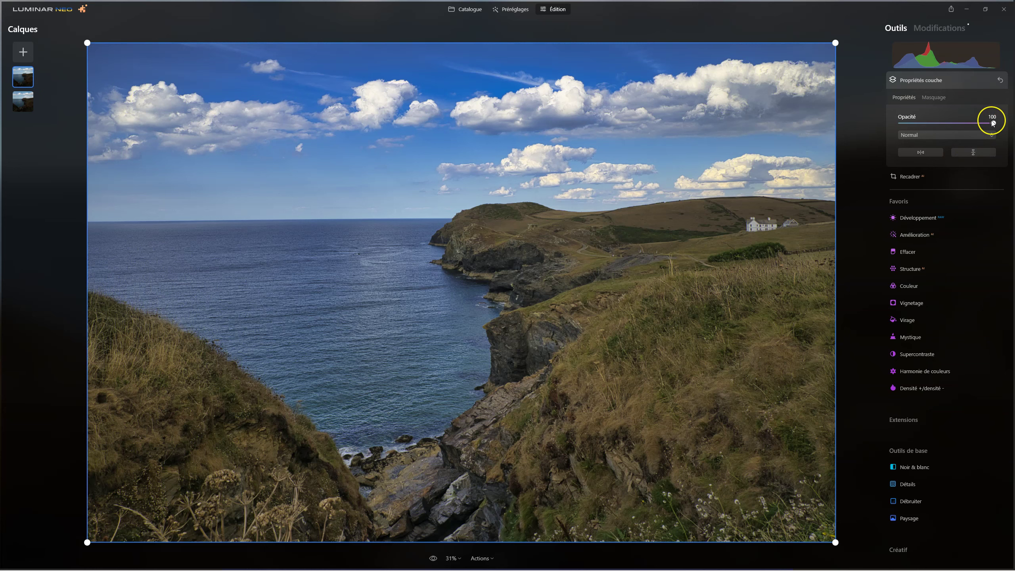
Try the edited layer's opacity at 0, 47 and 63 to compare the effect, restoring it to 100.
drag(994, 125, 823, 121)
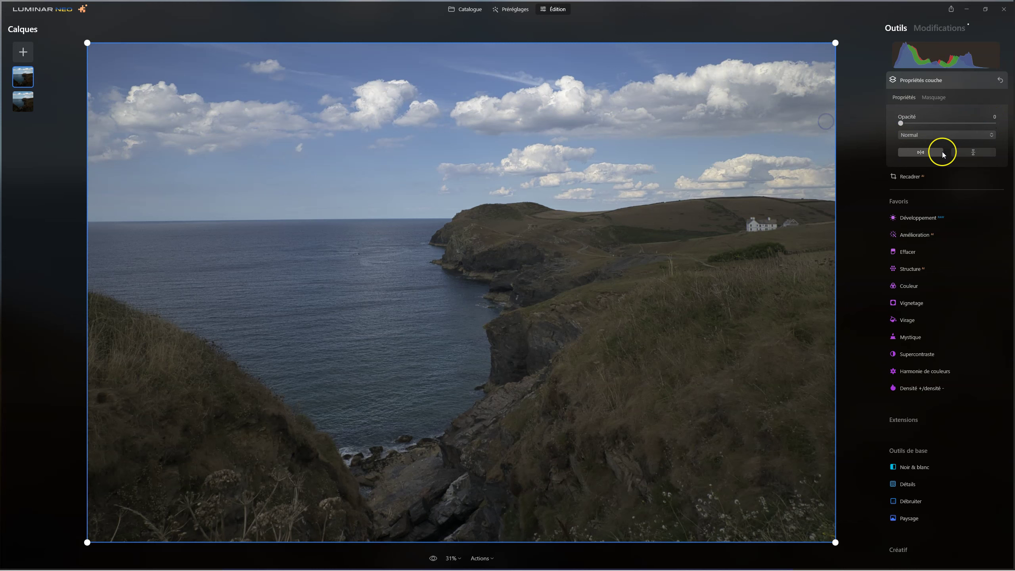
click(905, 124)
mouse_move(906, 124)
mouse_down()
mouse_move(990, 120)
mouse_move(891, 124)
mouse_up()
drag(902, 124, 947, 123)
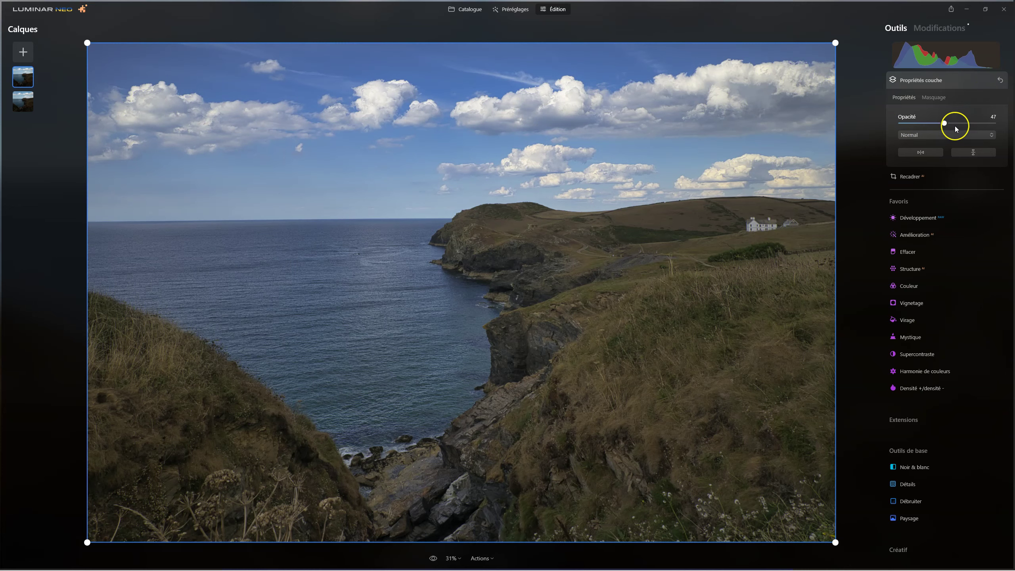
drag(946, 124, 1014, 126)
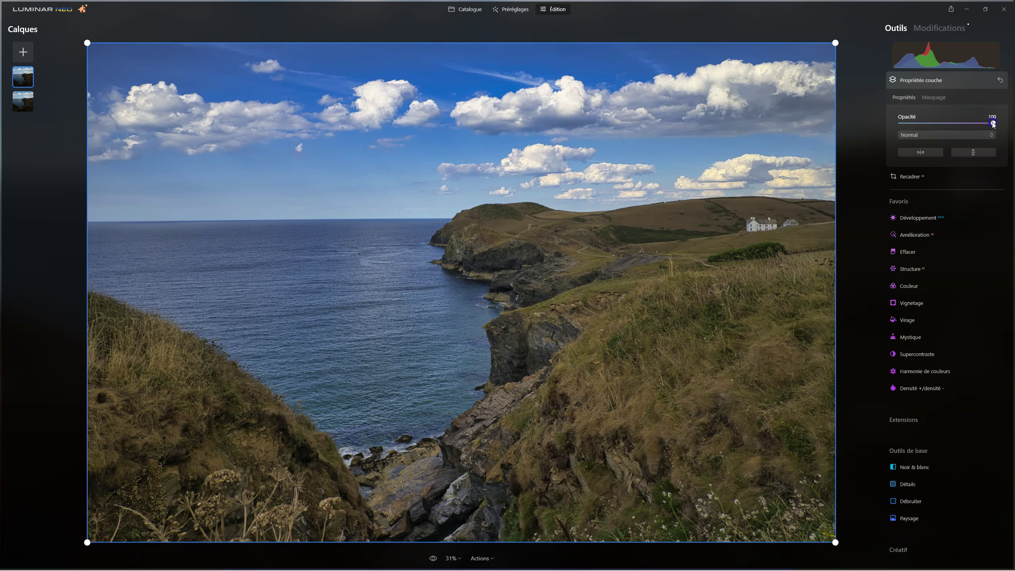
drag(993, 124, 961, 124)
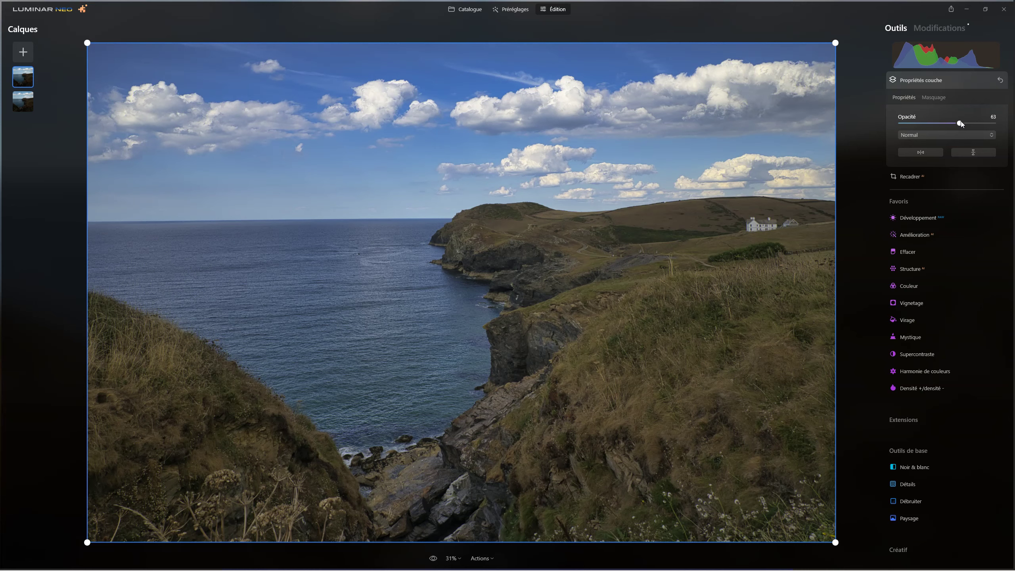
drag(962, 124, 1013, 124)
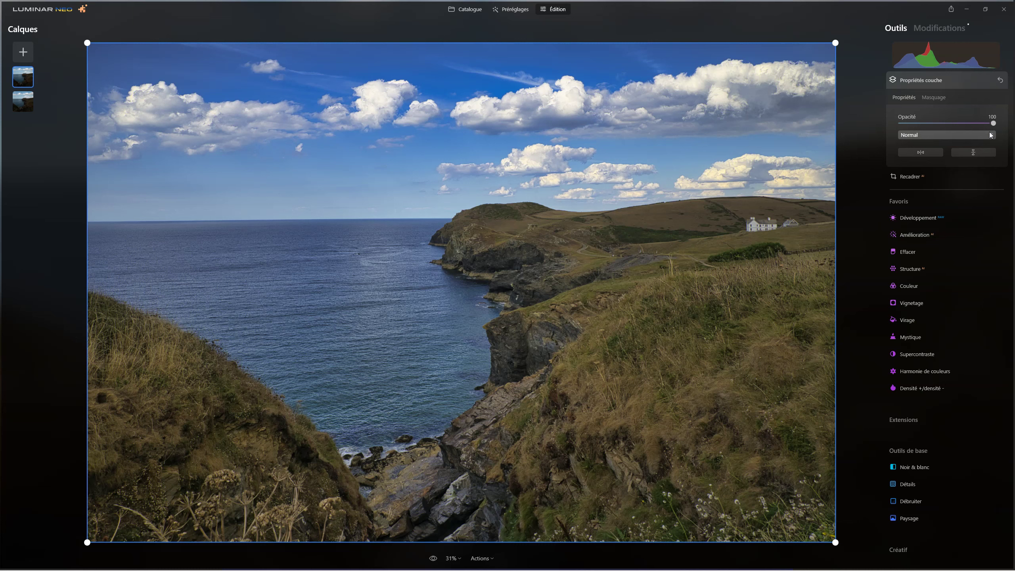
click(979, 101)
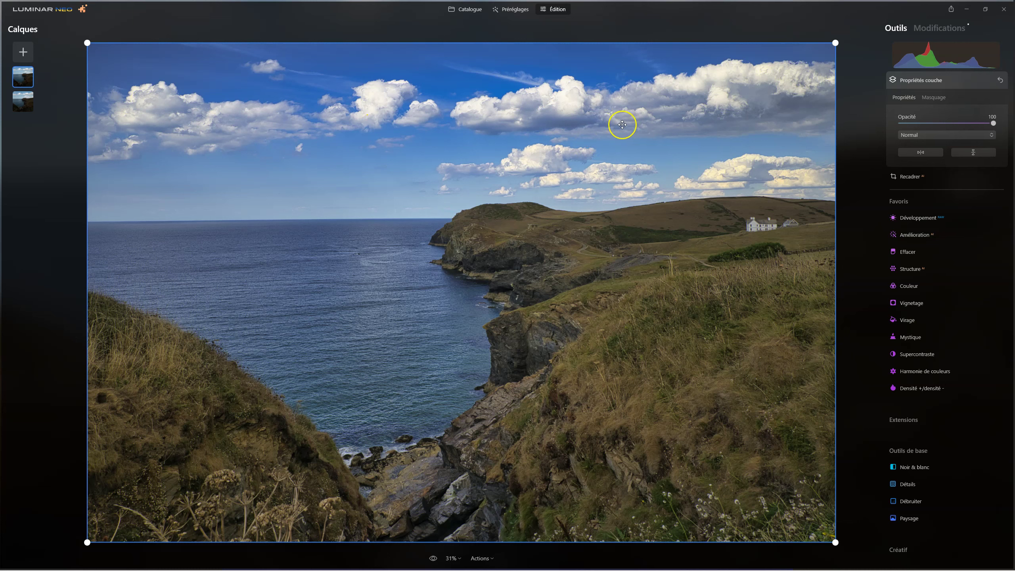
Hide the edited upper layer to compare with the one below, and show it again.
right_click(23, 80)
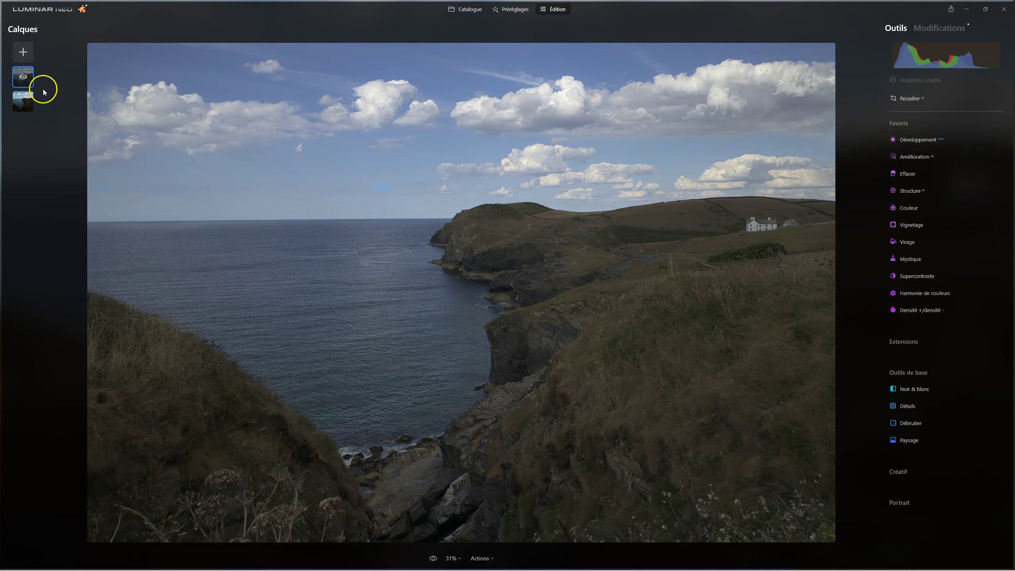
right_click(28, 79)
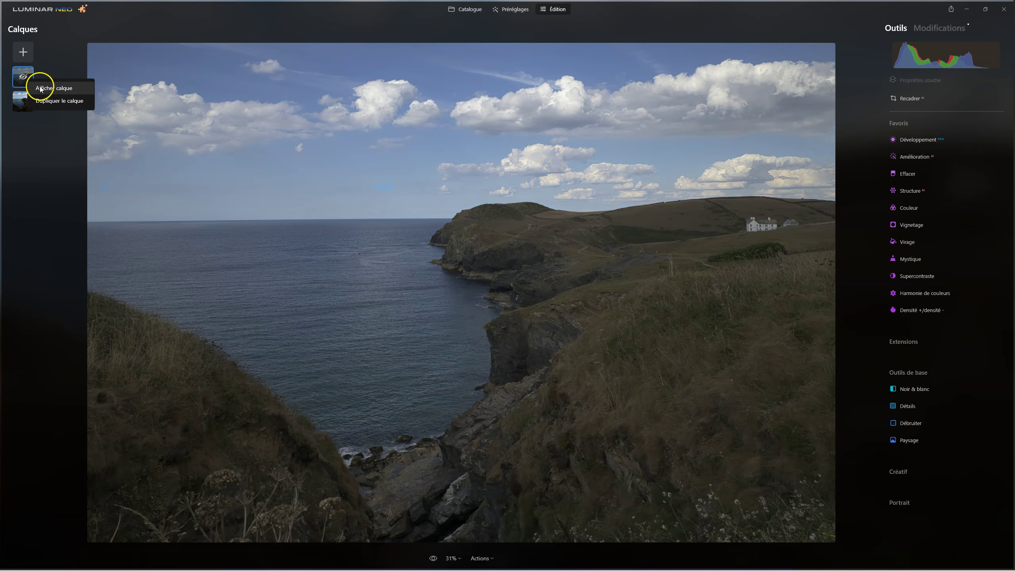
click(37, 88)
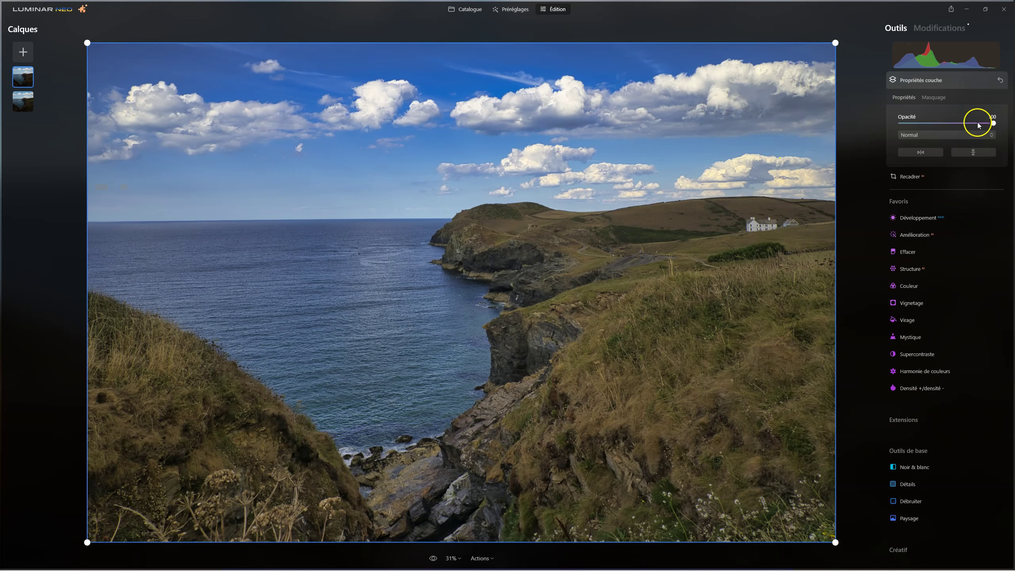
Soften the overall effect by setting the edited upper layer's opacity to 69.
click(934, 29)
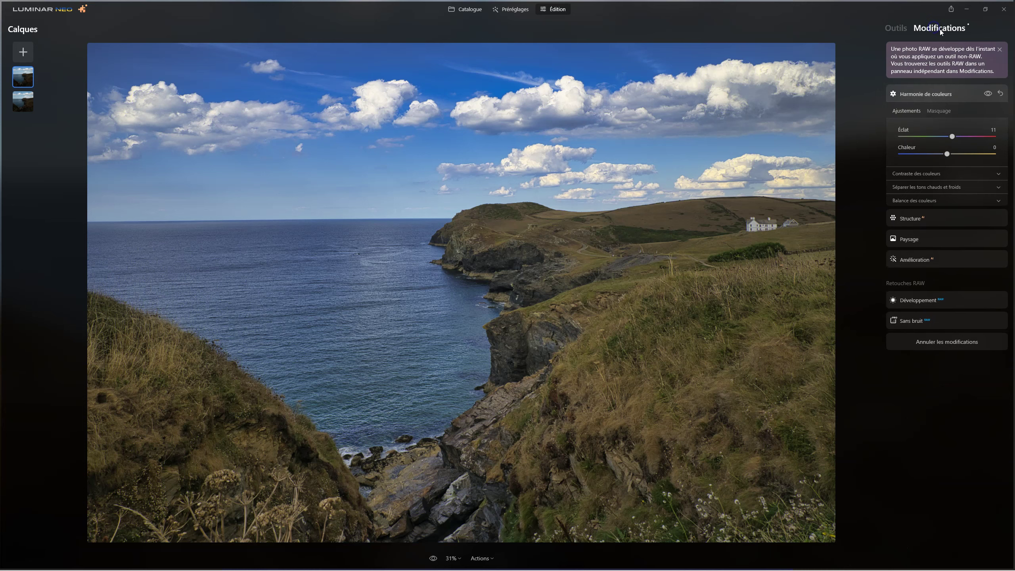
click(904, 29)
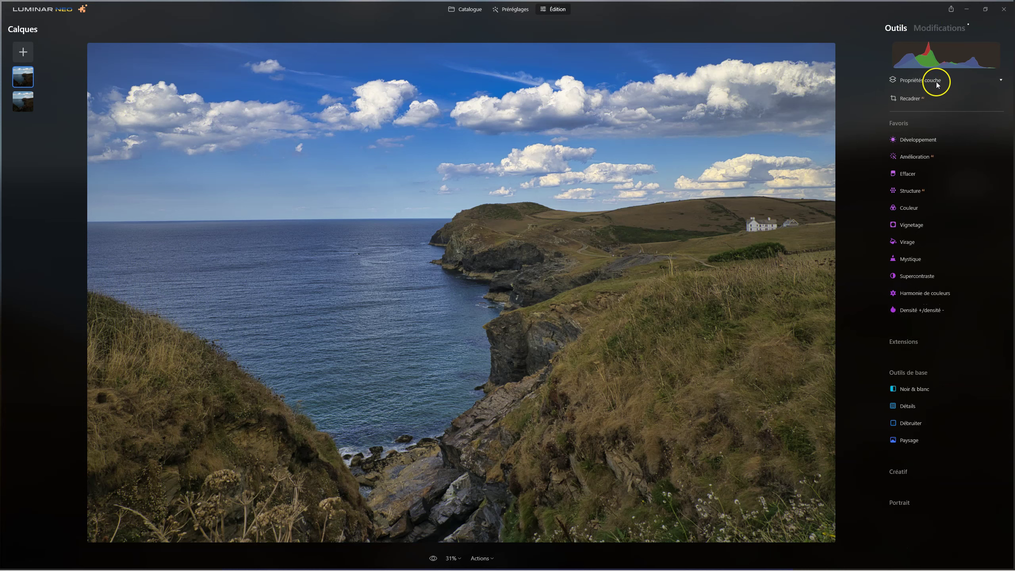
click(934, 81)
drag(993, 124, 955, 120)
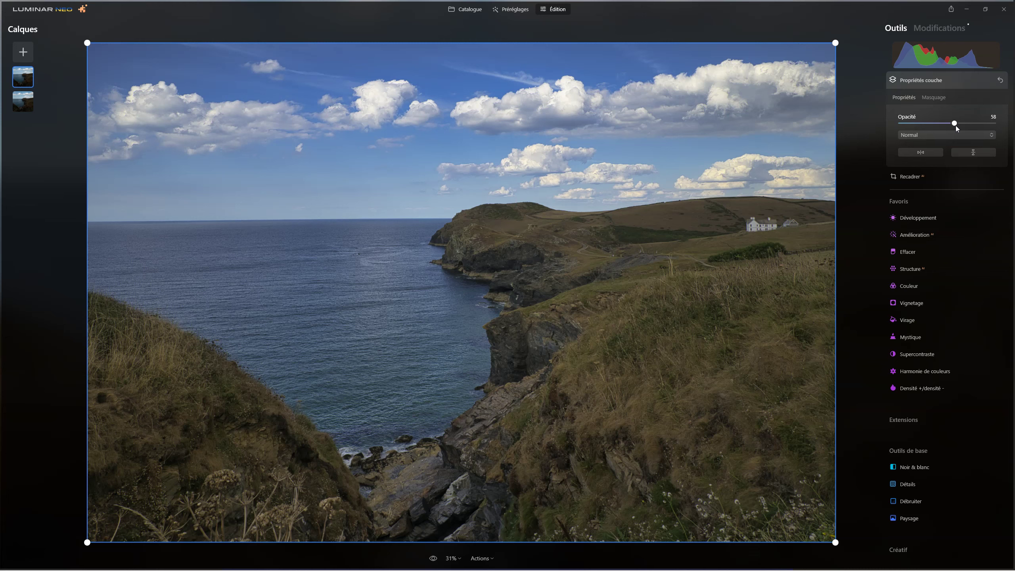
click(954, 124)
drag(938, 122, 965, 126)
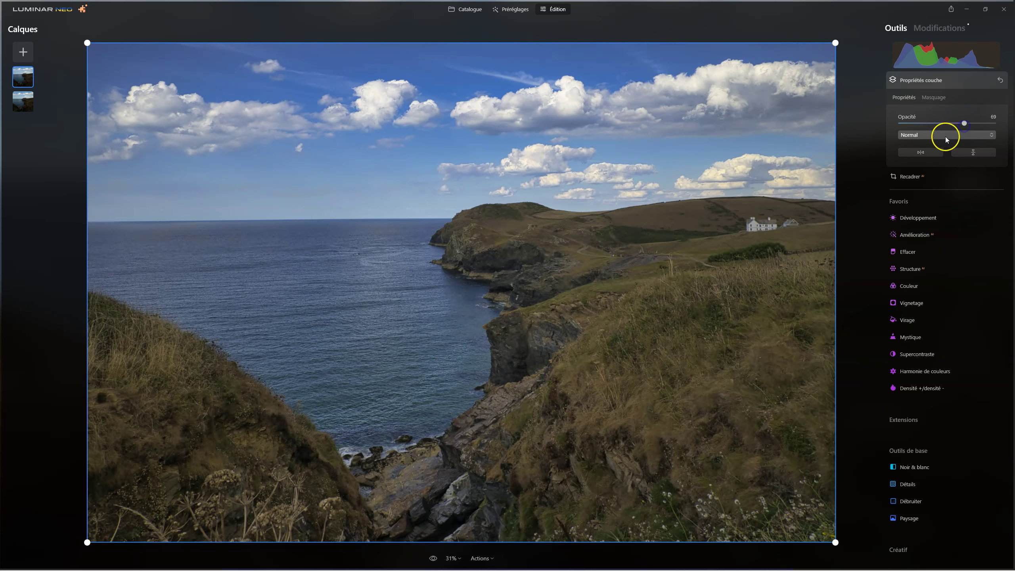
Try the Multiplier blend mode on the edited upper layer with opacity at 51, returning to Normal with opacity at 75.
click(944, 135)
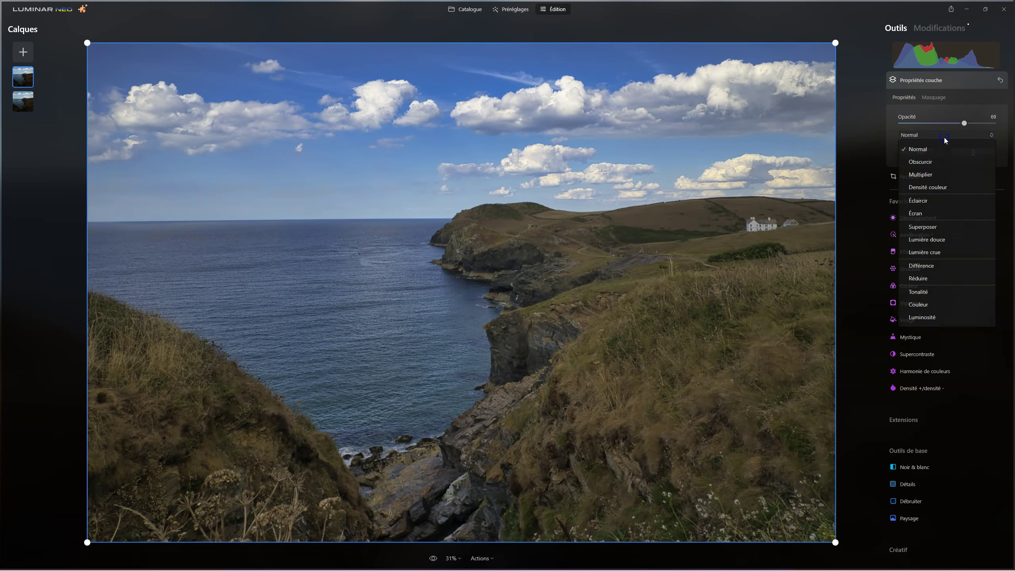
click(924, 177)
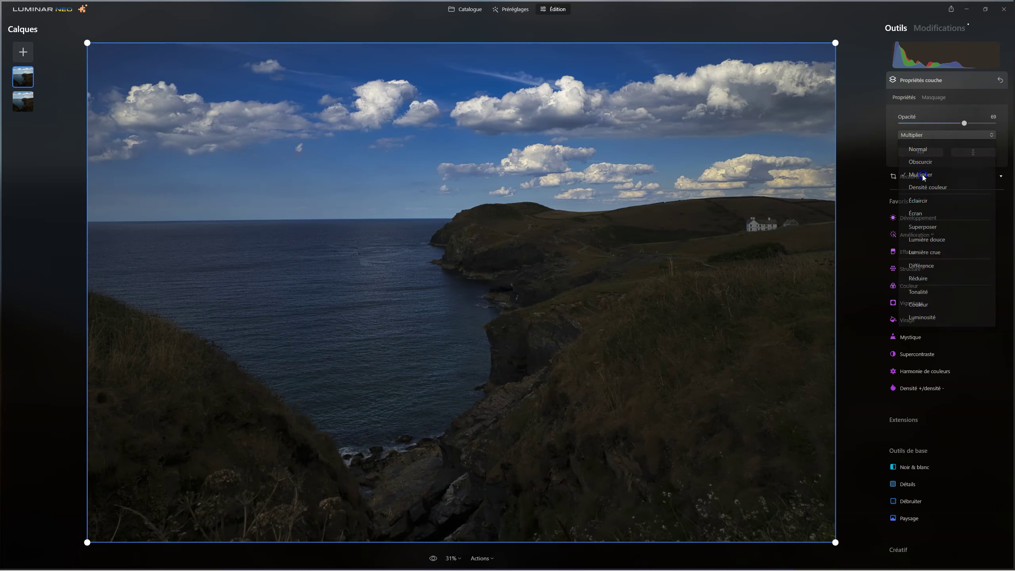
mouse_move(965, 124)
mouse_down()
mouse_move(988, 120)
mouse_move(948, 120)
mouse_up()
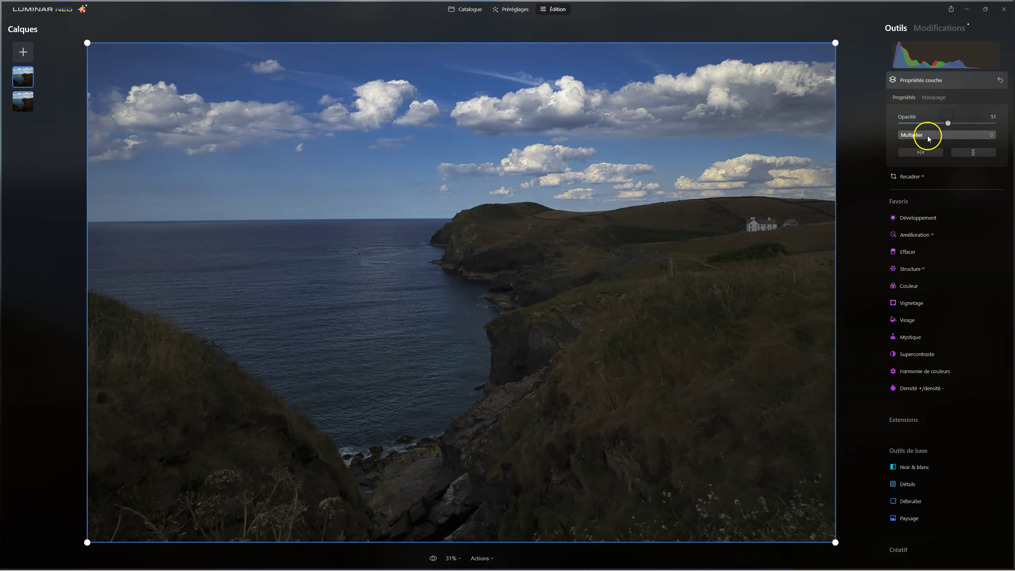
click(932, 135)
click(927, 148)
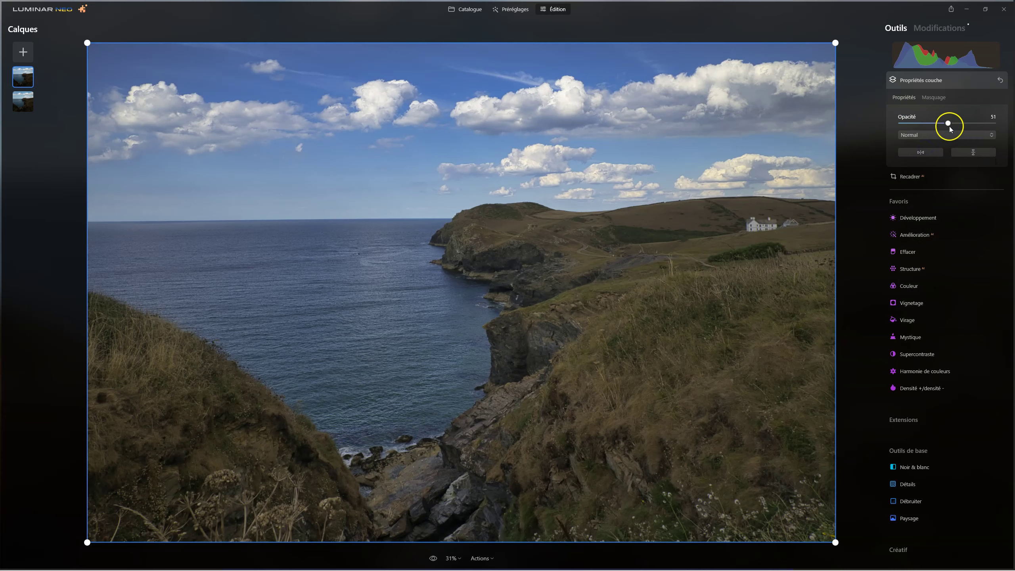
drag(949, 124, 969, 116)
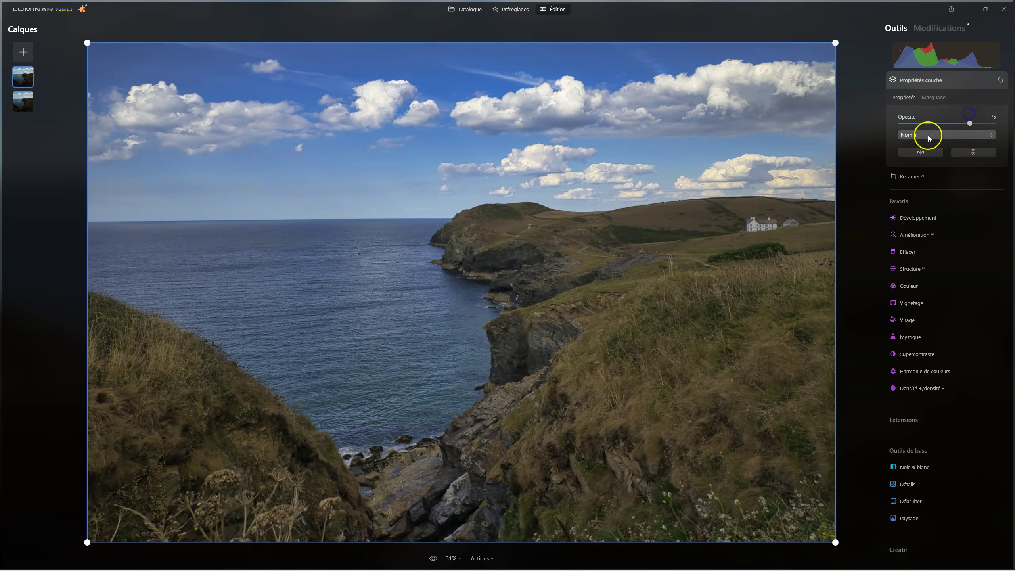
Try the Luminosité blend mode on the edited upper layer at varying opacities, restoring Normal with opacity at 69.
click(926, 135)
click(924, 318)
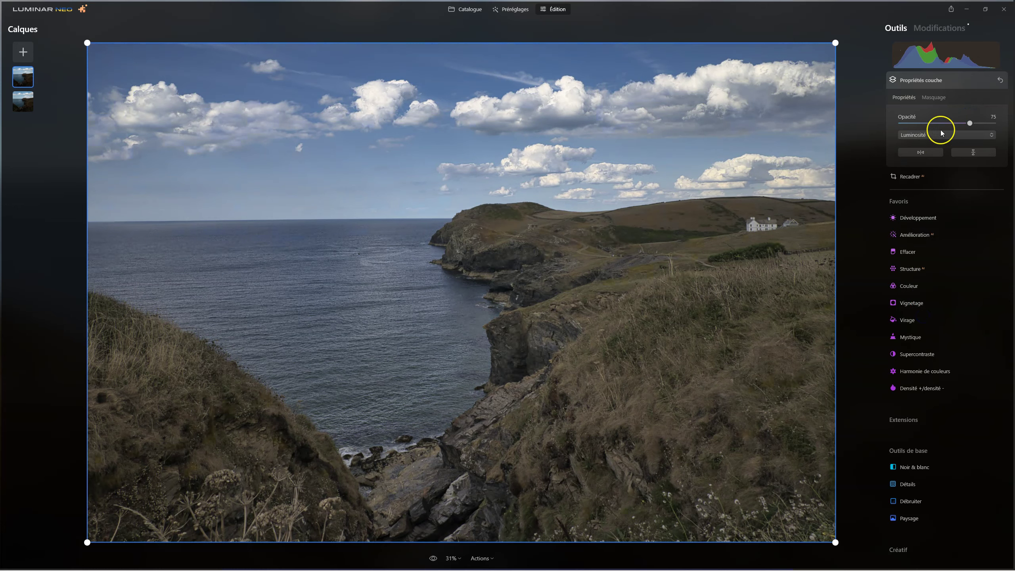
drag(969, 121, 915, 121)
drag(846, 120, 966, 121)
click(943, 136)
click(923, 143)
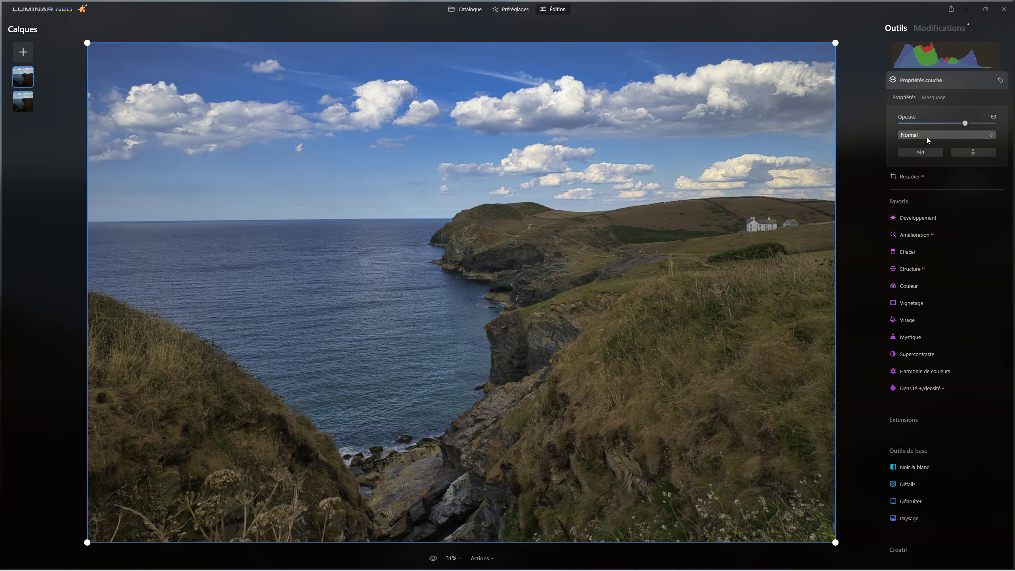
click(921, 137)
click(522, 208)
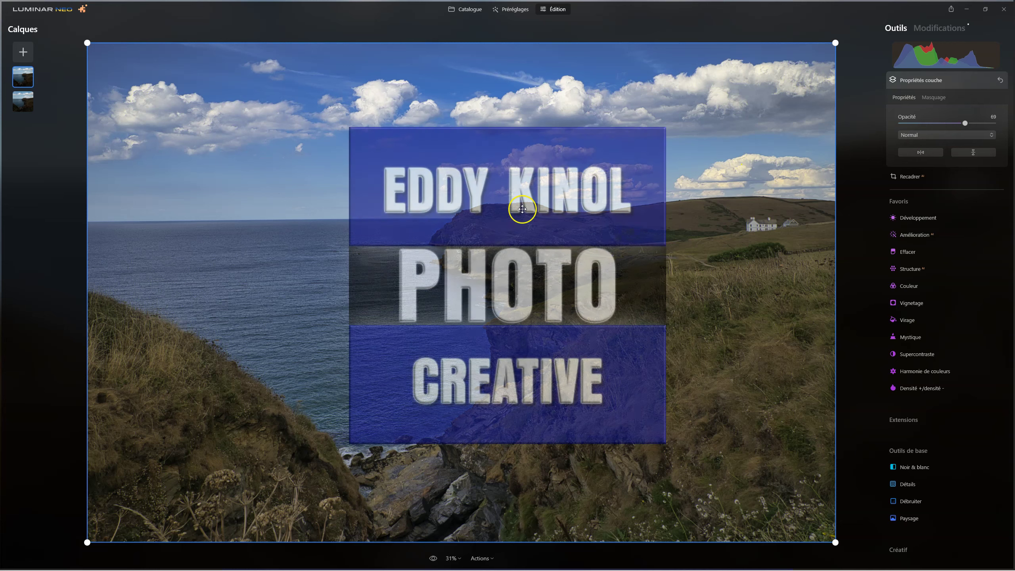